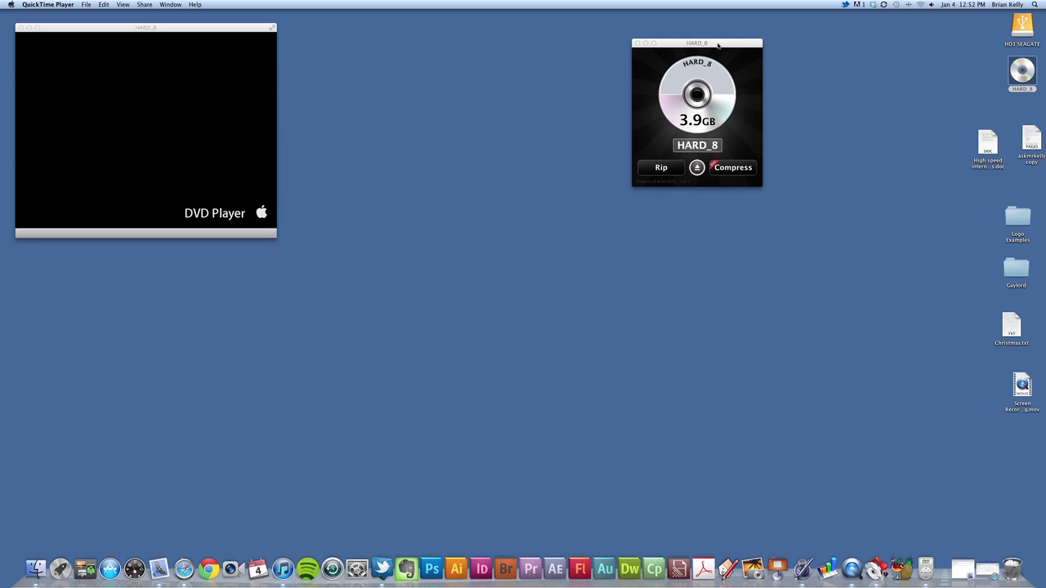
- Open RipIt's preferences and keep Ripped as the folder where movies are placed
{"action": "mouse_move", "coordinate": [710, 43]}
{"action": "left_mouse_down"}
{"action": "mouse_move", "coordinate": [692, 45]}
{"action": "mouse_move", "coordinate": [714, 47]}
{"action": "left_mouse_up"}
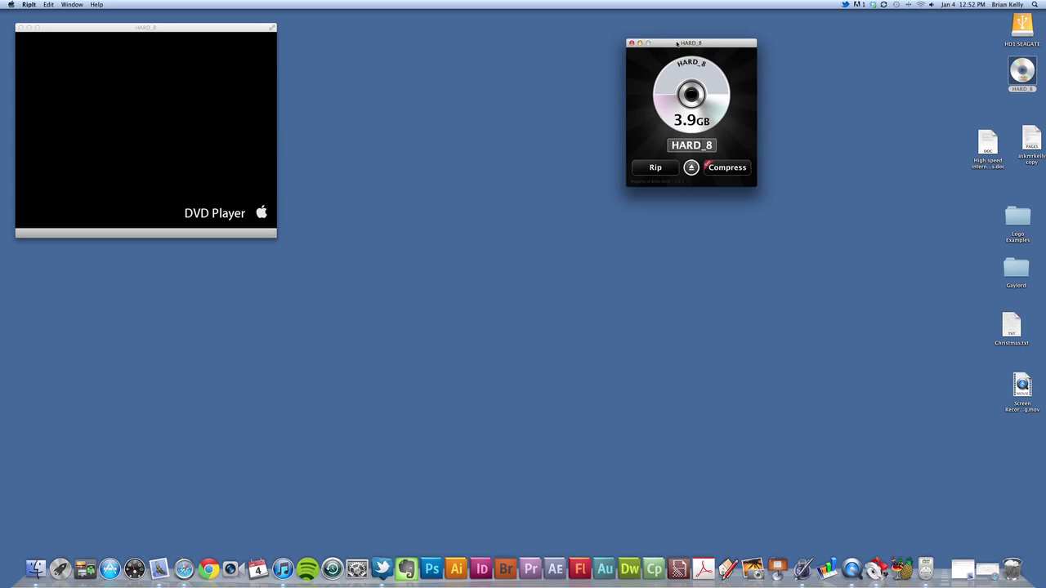
{"action": "left_click_drag", "start_coordinate": [677, 44], "coordinate": [676, 42]}
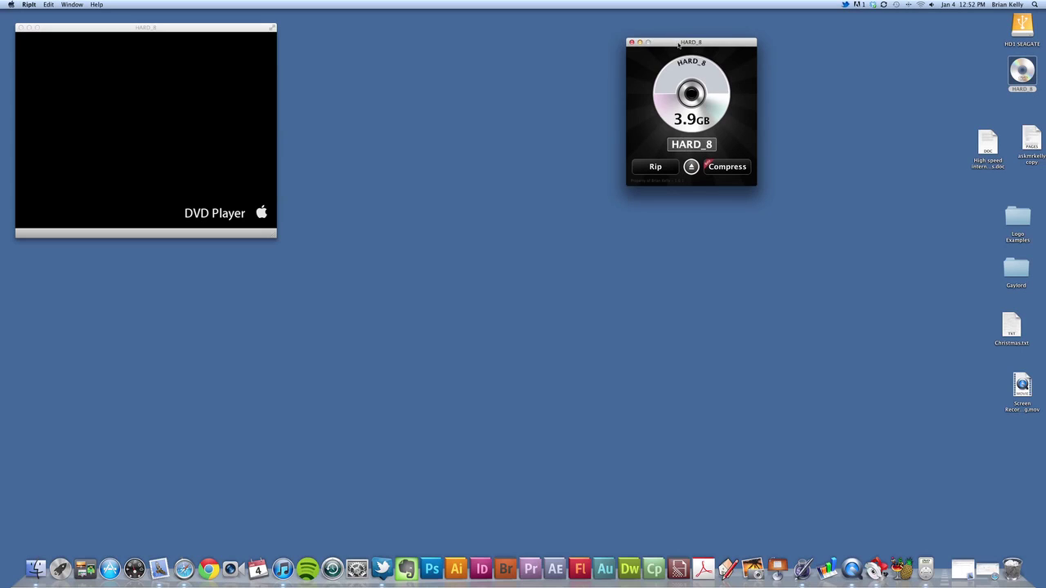
{"action": "left_click", "coordinate": [29, 5]}
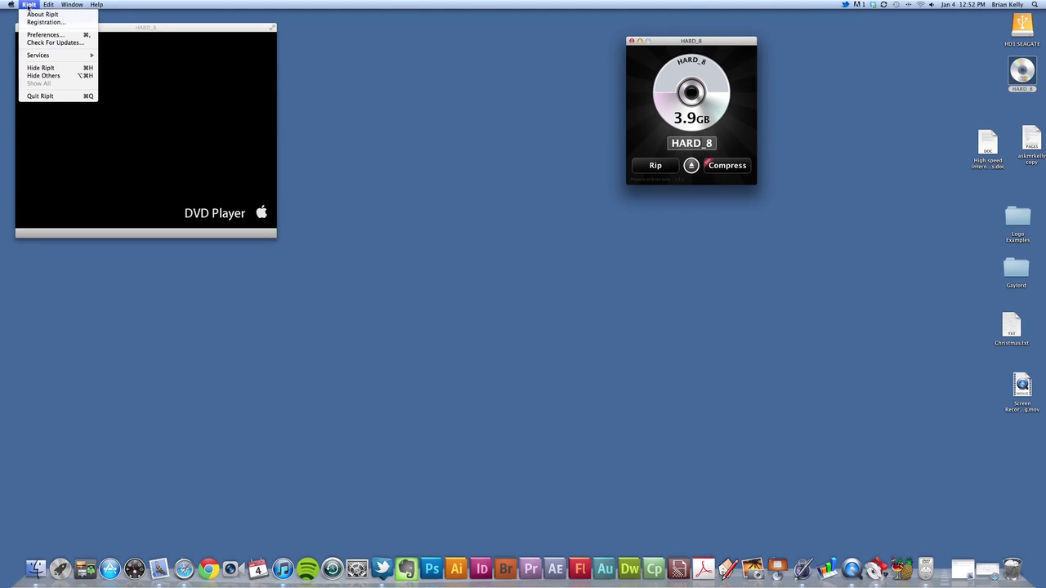
{"action": "left_click", "coordinate": [43, 35]}
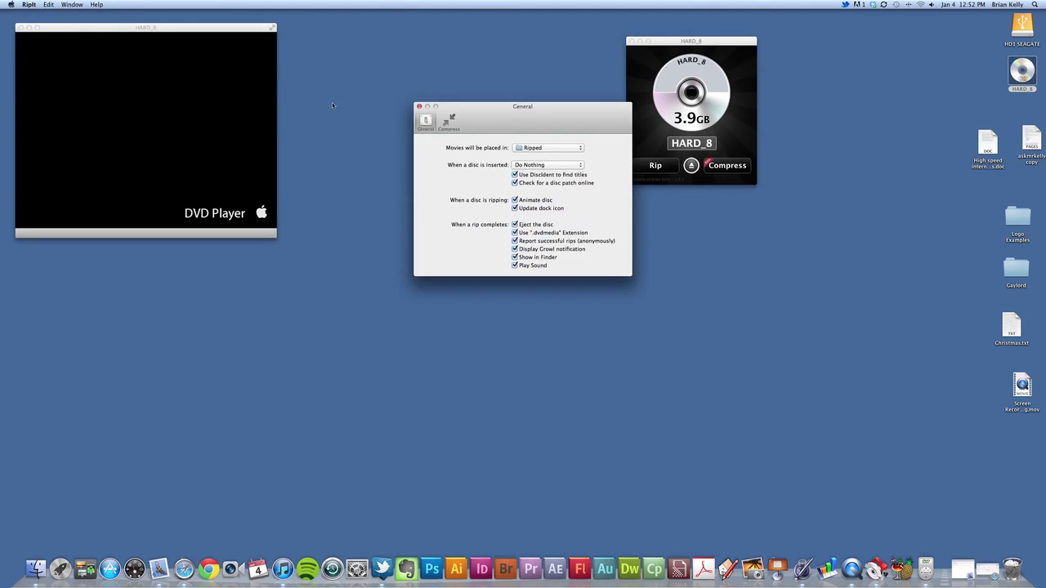
{"action": "left_click_drag", "start_coordinate": [508, 117], "coordinate": [481, 119]}
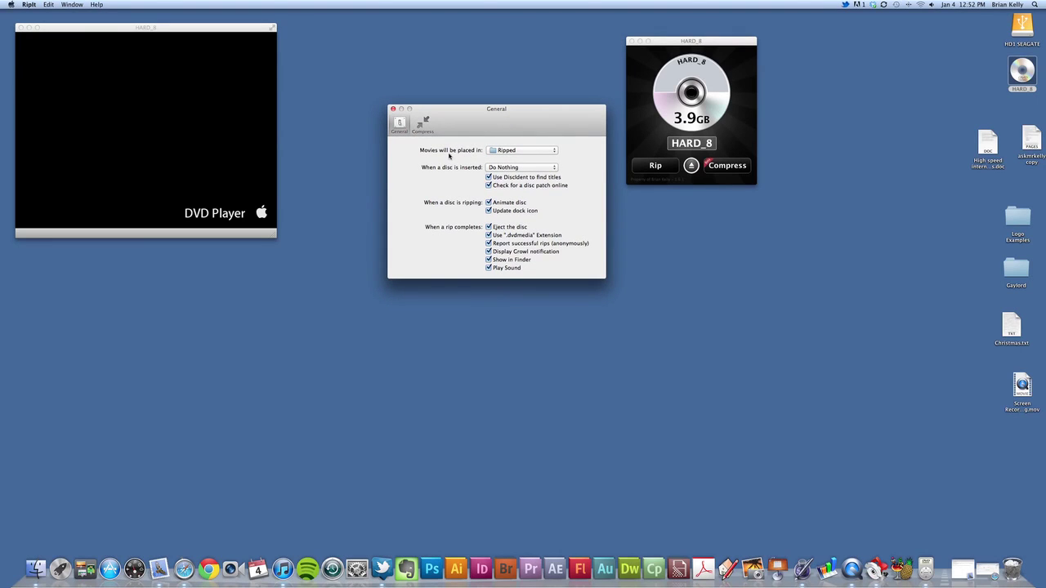
{"action": "left_click", "coordinate": [520, 152]}
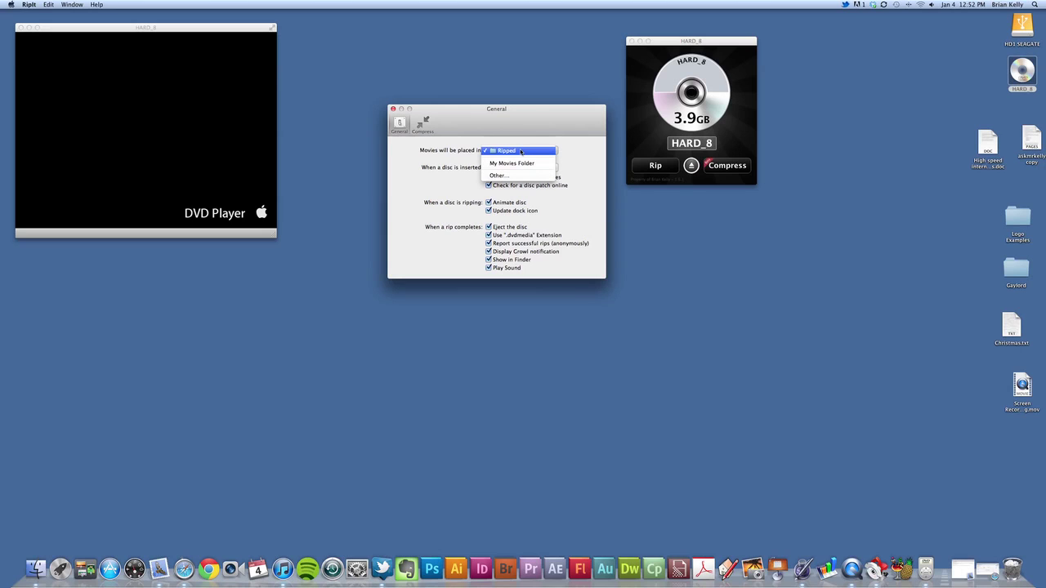
{"action": "left_click", "coordinate": [540, 152]}
{"action": "left_click_drag", "start_coordinate": [542, 132], "coordinate": [527, 108]}
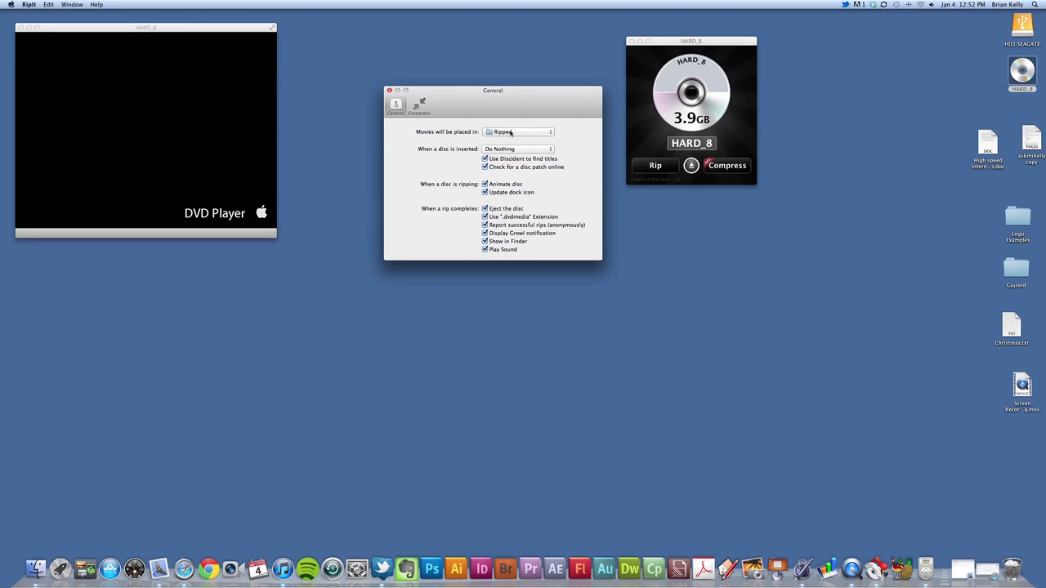
{"action": "left_click_drag", "start_coordinate": [521, 107], "coordinate": [522, 112]}
- Keep Do Nothing as the action when a disc is inserted and close the preferences
{"action": "left_click", "coordinate": [527, 155]}
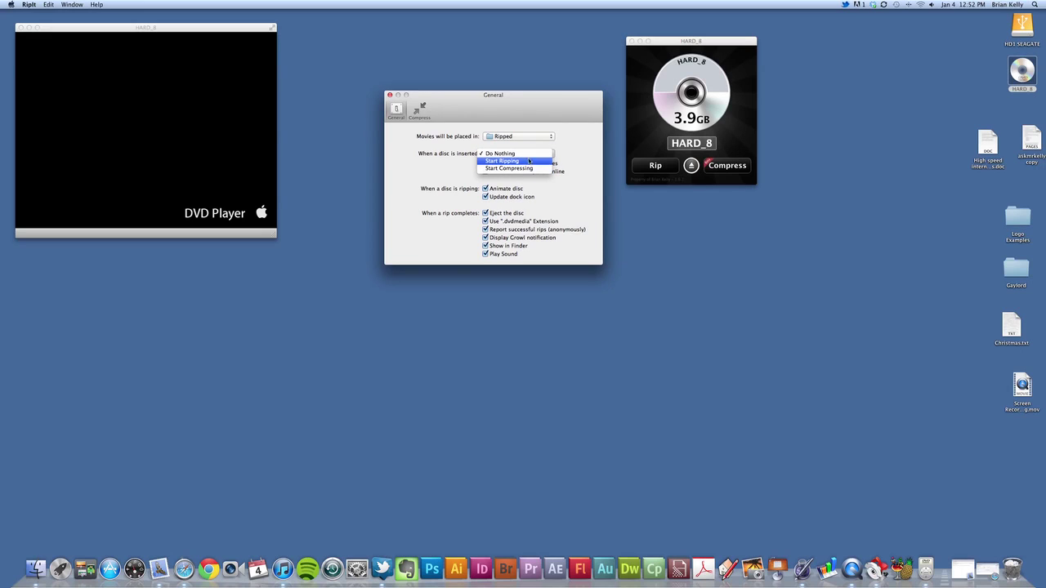
{"action": "left_click", "coordinate": [523, 153]}
{"action": "left_click_drag", "start_coordinate": [513, 102], "coordinate": [533, 117]}
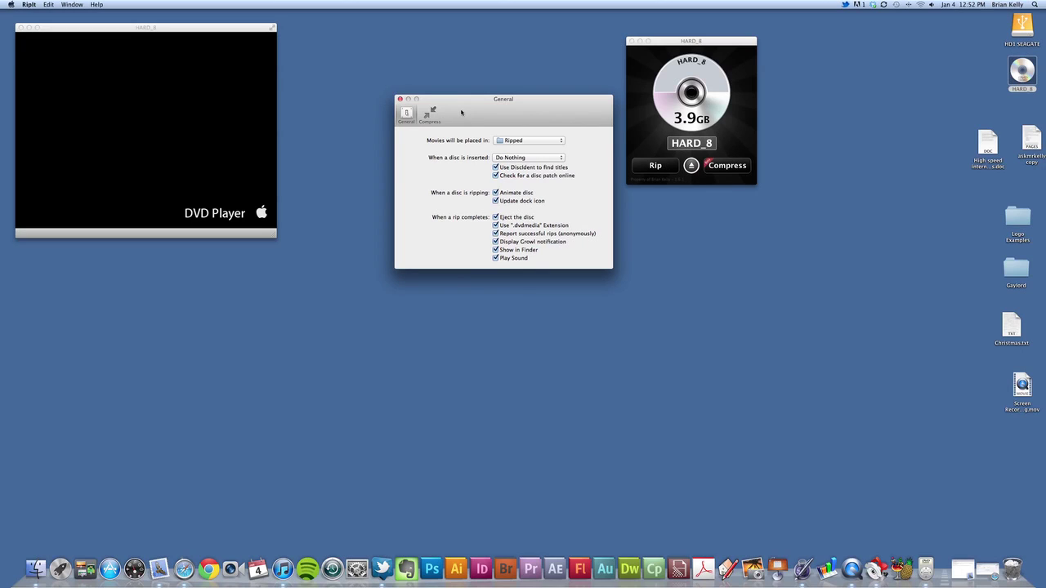
{"action": "left_click", "coordinate": [400, 99]}
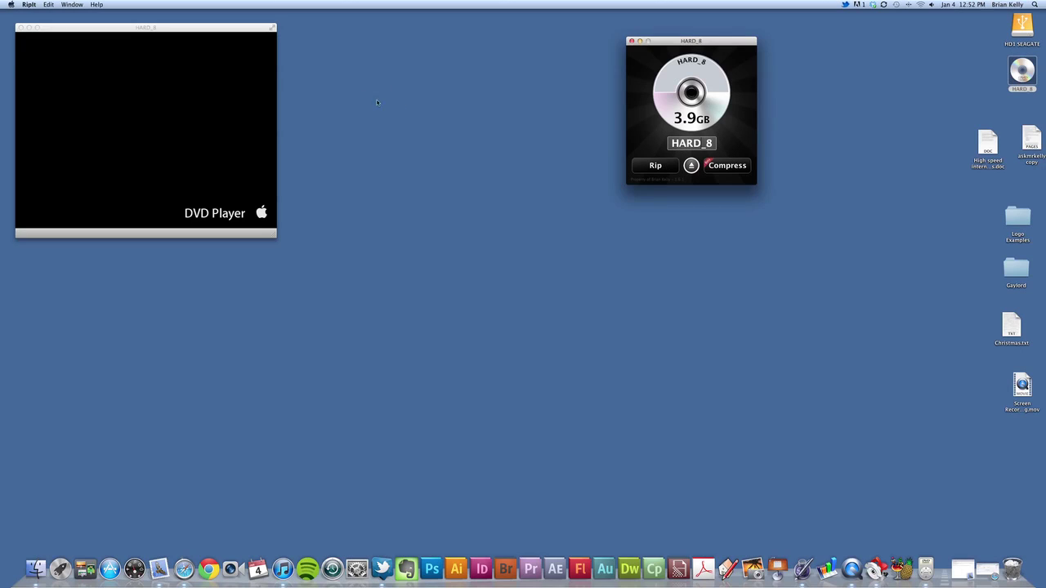
- Switch to DVD Player and review its Player and Disc Setup preferences, including the automatic playback options, cancelling without changes
{"action": "left_click", "coordinate": [375, 99]}
{"action": "left_click_drag", "start_coordinate": [201, 31], "coordinate": [196, 27]}
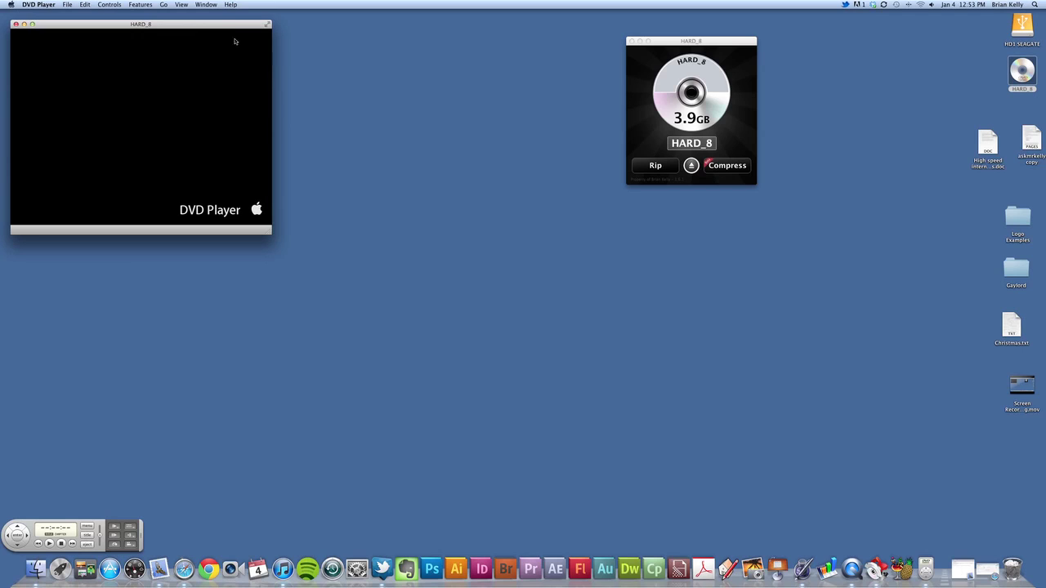
{"action": "left_click_drag", "start_coordinate": [218, 25], "coordinate": [219, 24]}
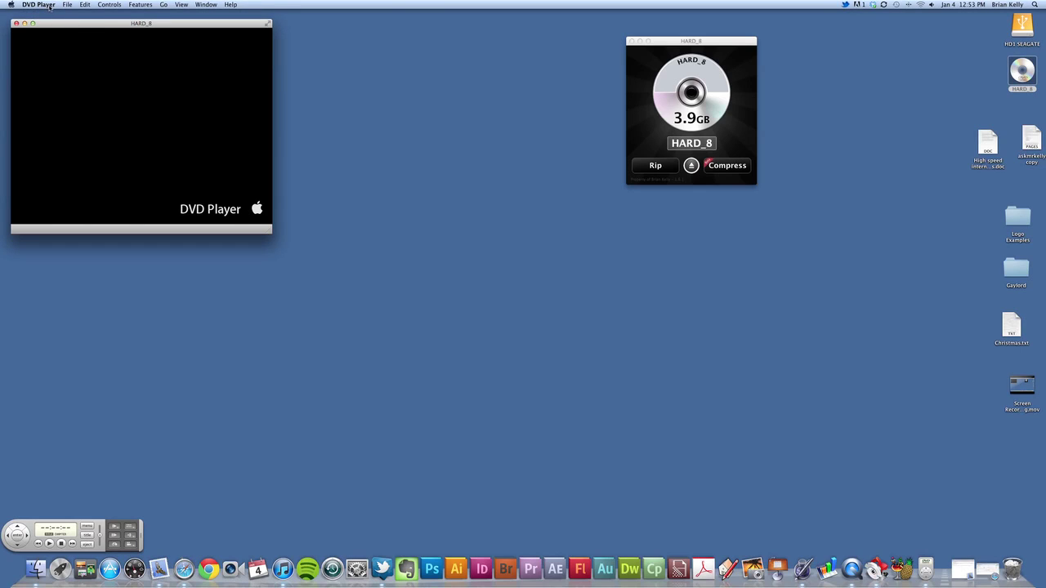
{"action": "left_click", "coordinate": [50, 8]}
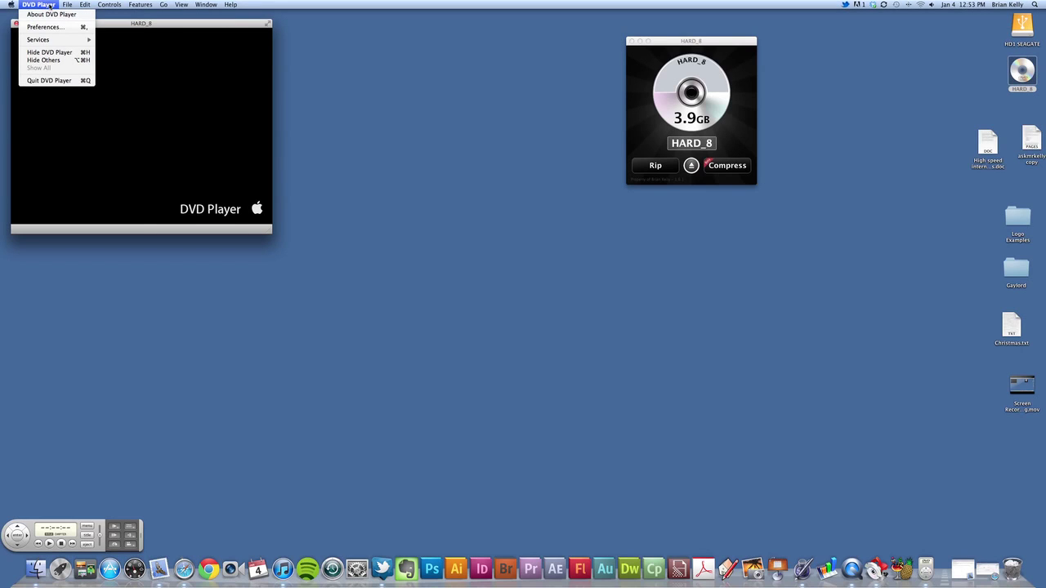
{"action": "left_click", "coordinate": [51, 28]}
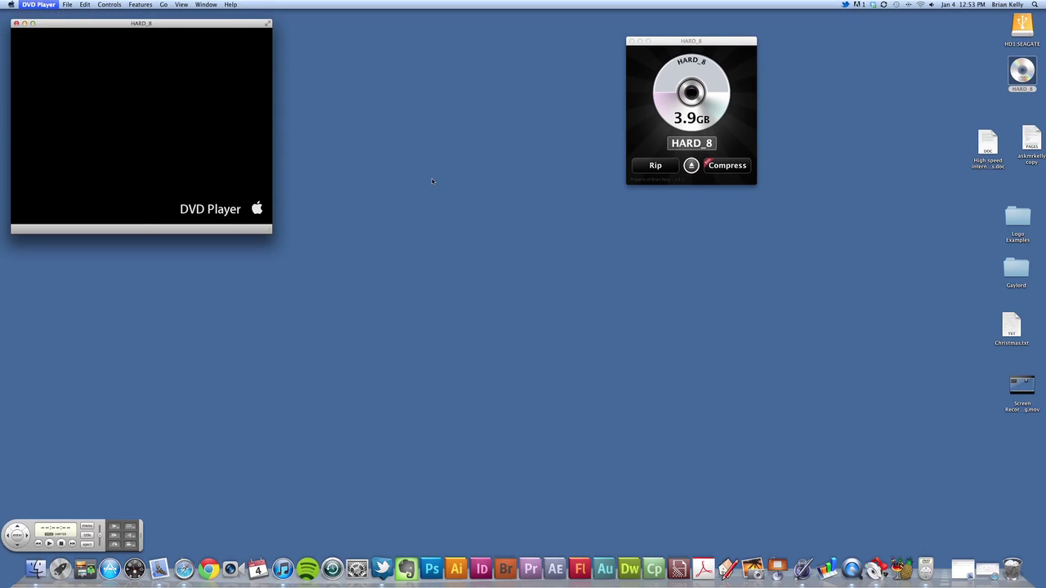
{"action": "left_click_drag", "start_coordinate": [541, 195], "coordinate": [495, 173]}
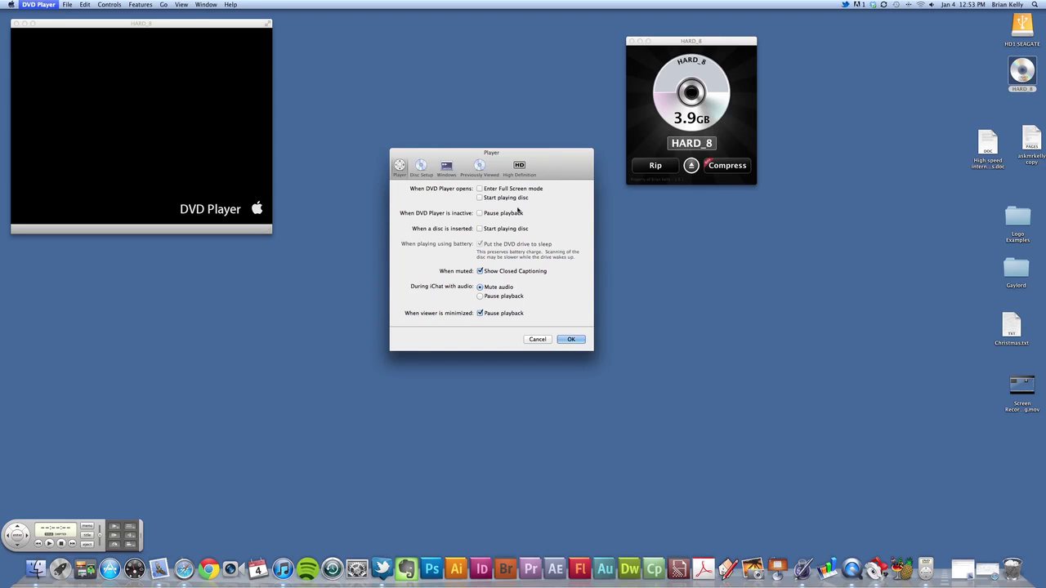
{"action": "left_click_drag", "start_coordinate": [559, 166], "coordinate": [545, 161]}
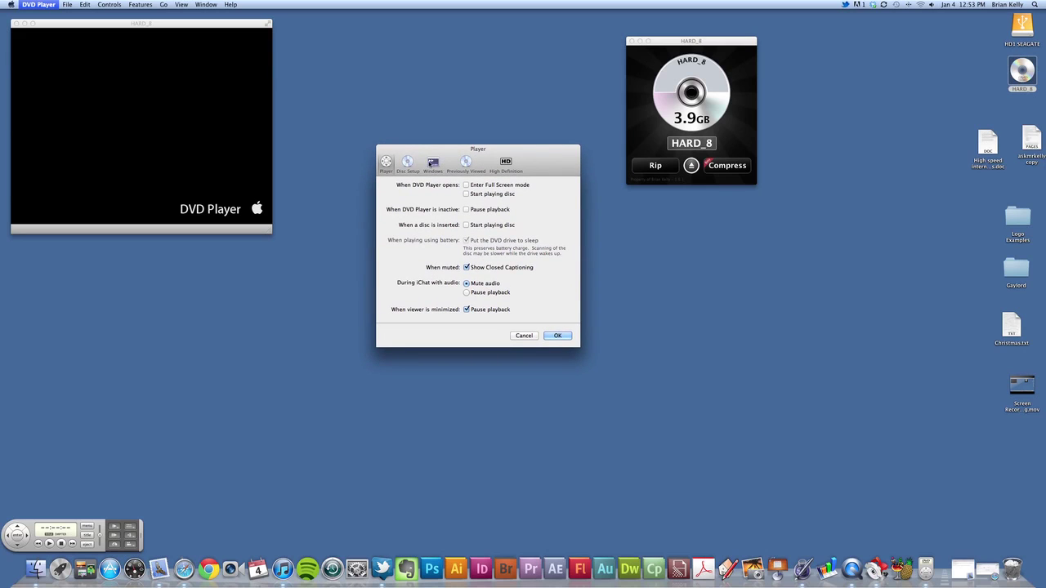
{"action": "left_click", "coordinate": [407, 164]}
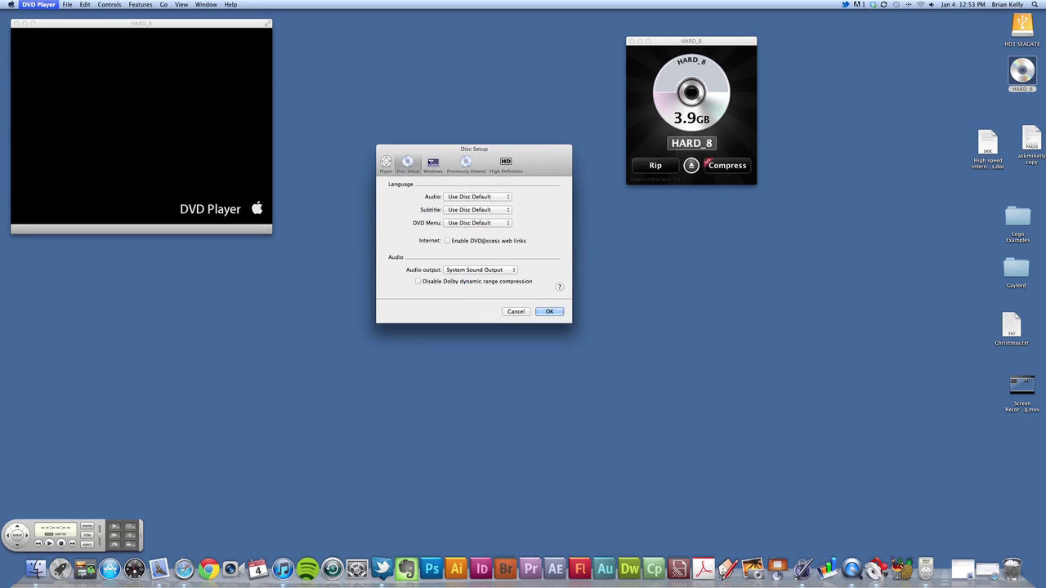
{"action": "left_click", "coordinate": [387, 163]}
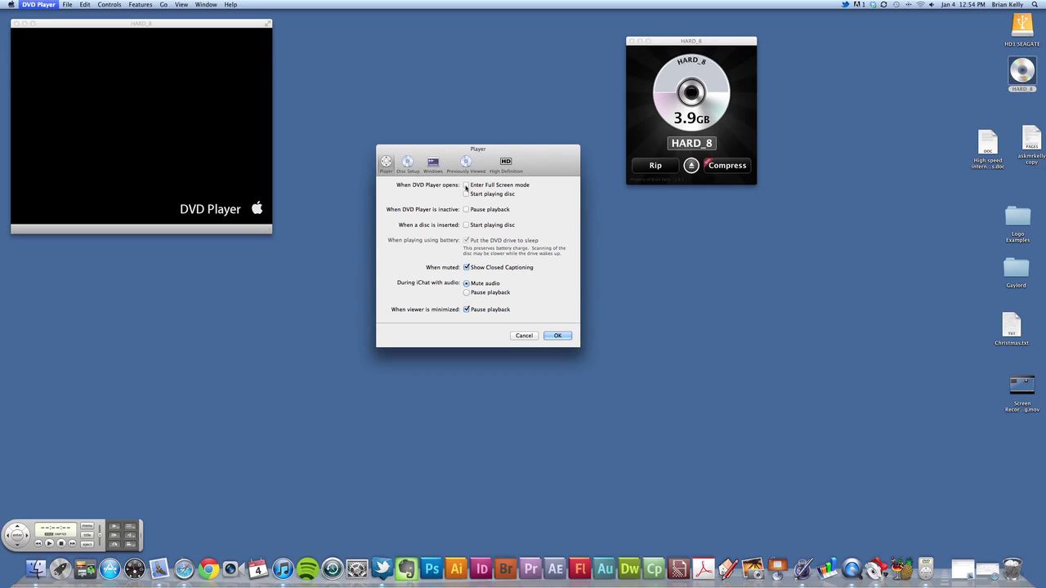
{"action": "left_click", "coordinate": [534, 336]}
- Close the DVD Player window for the inserted disc
{"action": "left_click_drag", "start_coordinate": [66, 26], "coordinate": [67, 24]}
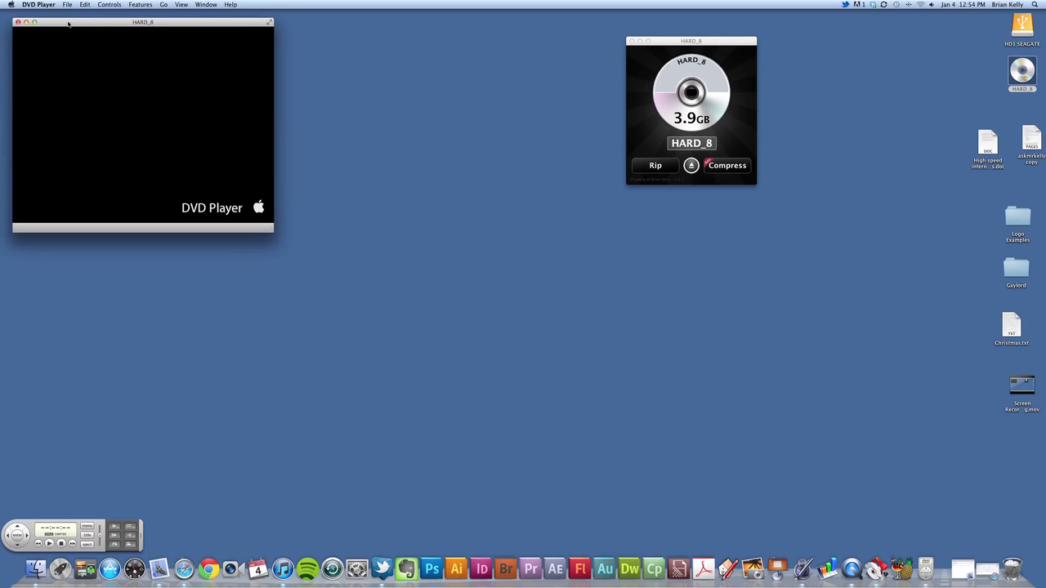
{"action": "left_click", "coordinate": [18, 23]}
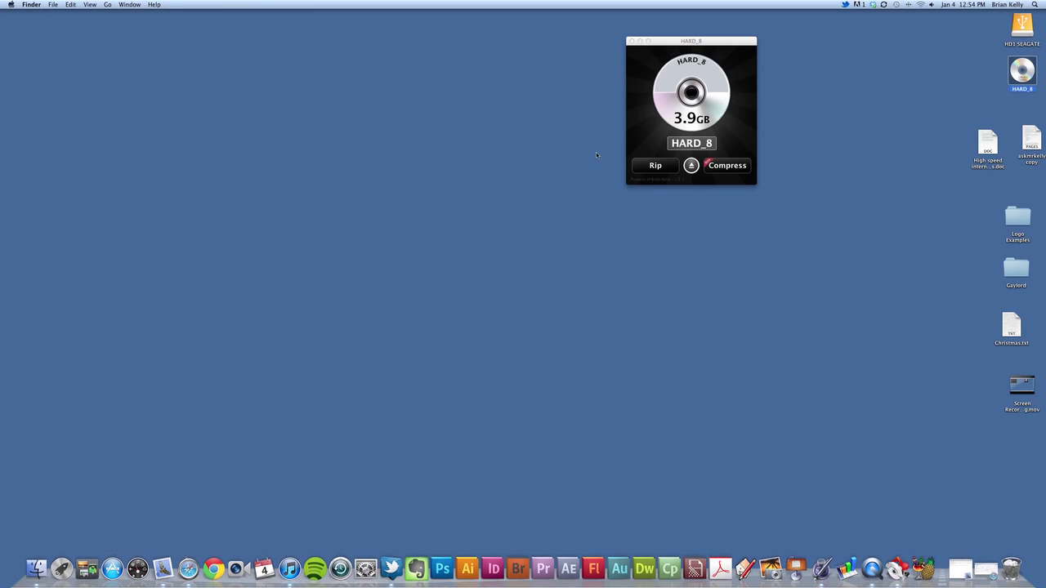
- Switch to RipIt and rename the disc's movie title to Hard Eight
{"action": "left_click", "coordinate": [697, 40]}
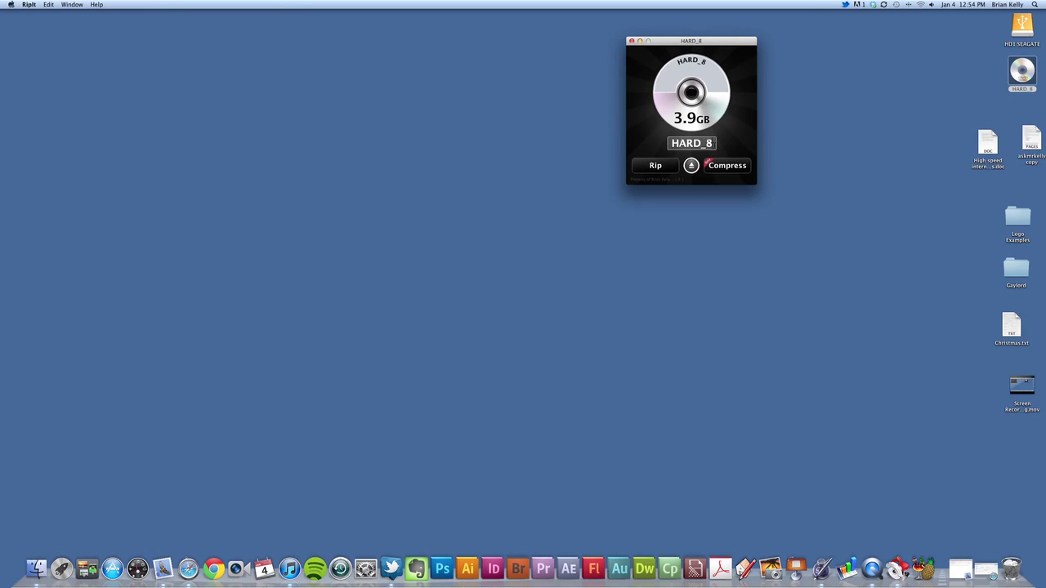
{"action": "key", "text": "BackSpace"}
{"action": "key", "text": "BackSpace"}
{"action": "key", "text": "BackSpace"}
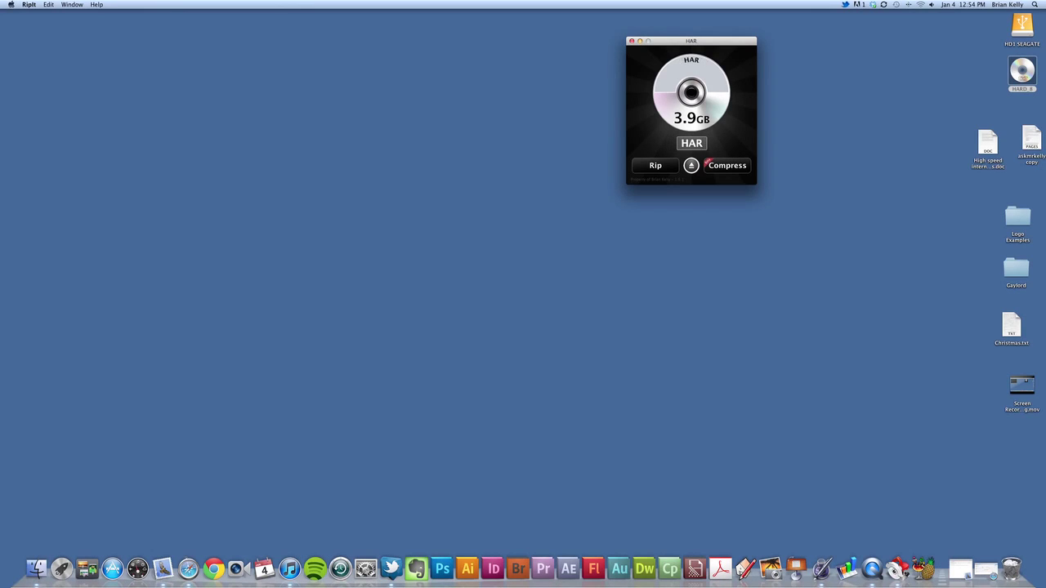
{"action": "key", "text": "BackSpace"}
{"action": "key", "text": "BackSpace"}
{"action": "key", "text": "BackSpace"}
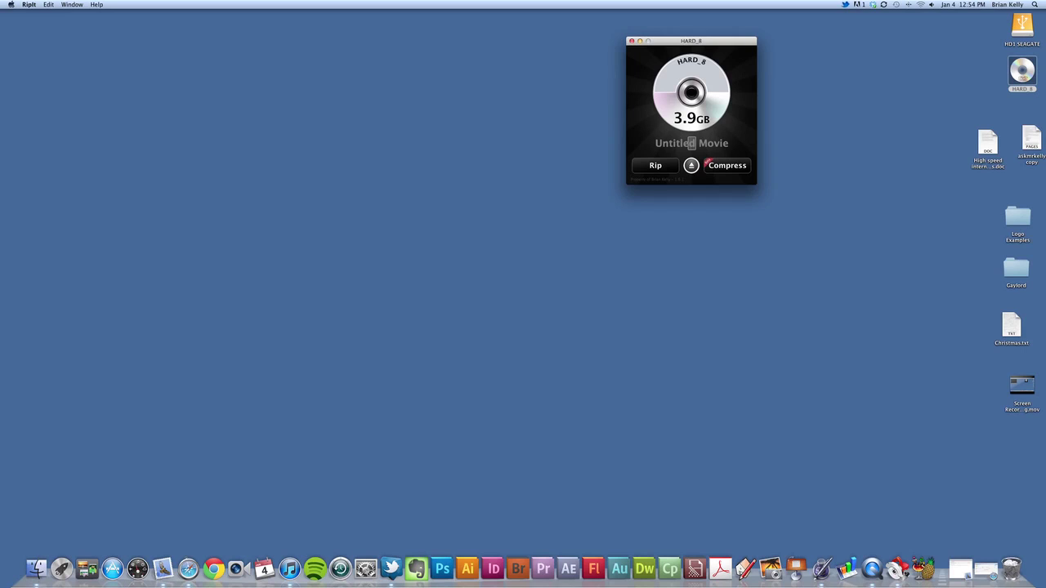
{"action": "type", "text": "HARD"}
{"action": "key", "text": "BackSpace"}
{"action": "key", "text": "BackSpace"}
{"action": "key", "text": "BackSpace"}
{"action": "key", "text": "BackSpace"}
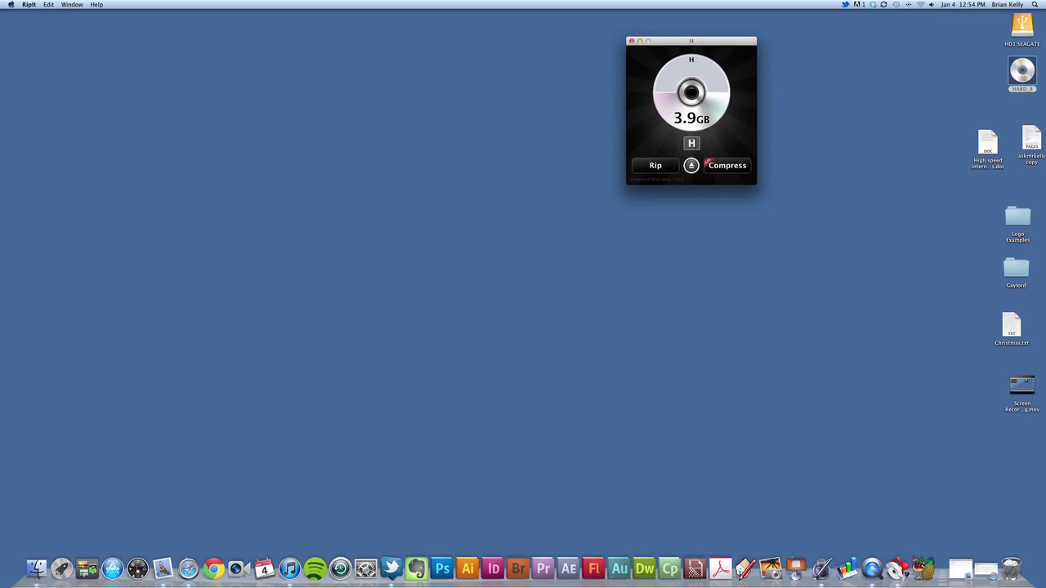
{"action": "type", "text": "ard Eight"}
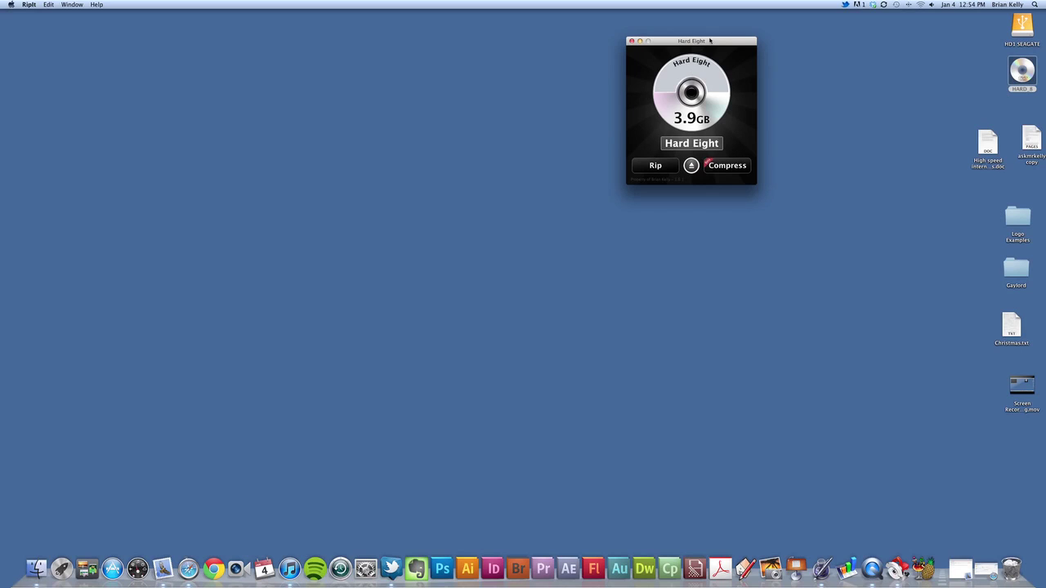
- Start ripping the Hard Eight disc without compression
{"action": "left_click_drag", "start_coordinate": [709, 41], "coordinate": [715, 46]}
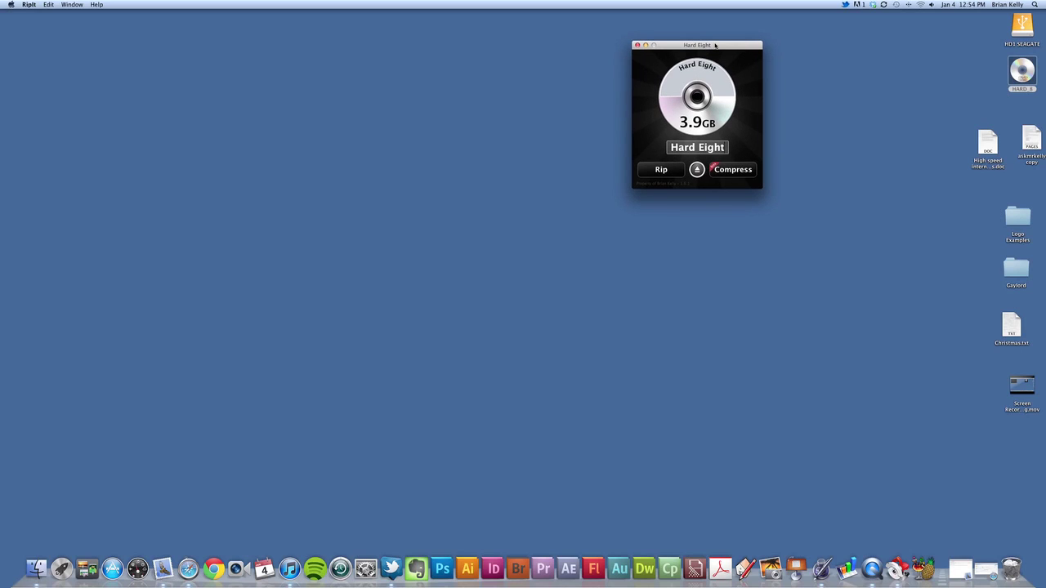
{"action": "left_click", "coordinate": [661, 169]}
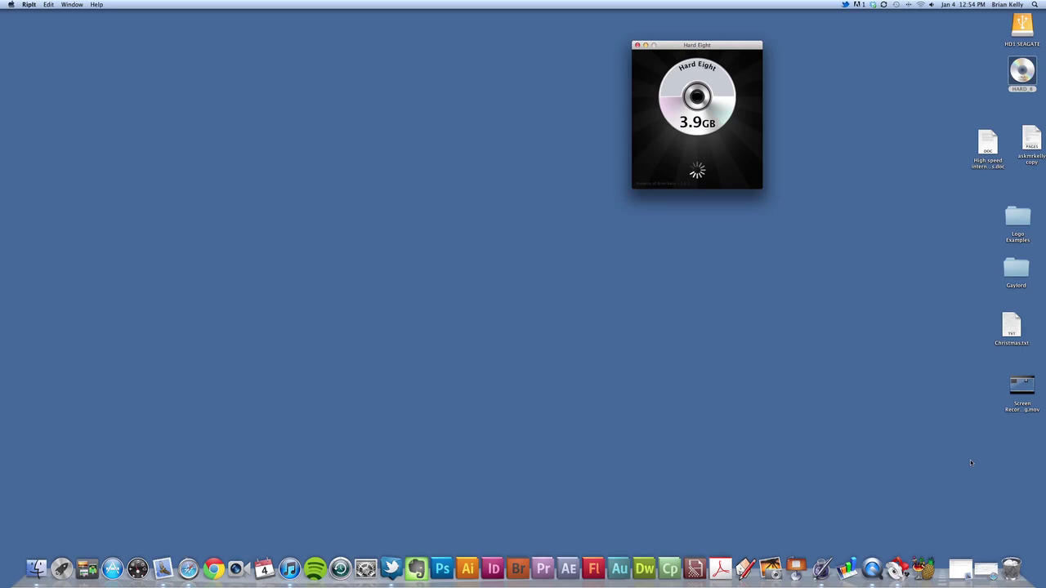
{"action": "key", "text": "ctrl+super+Escape"}
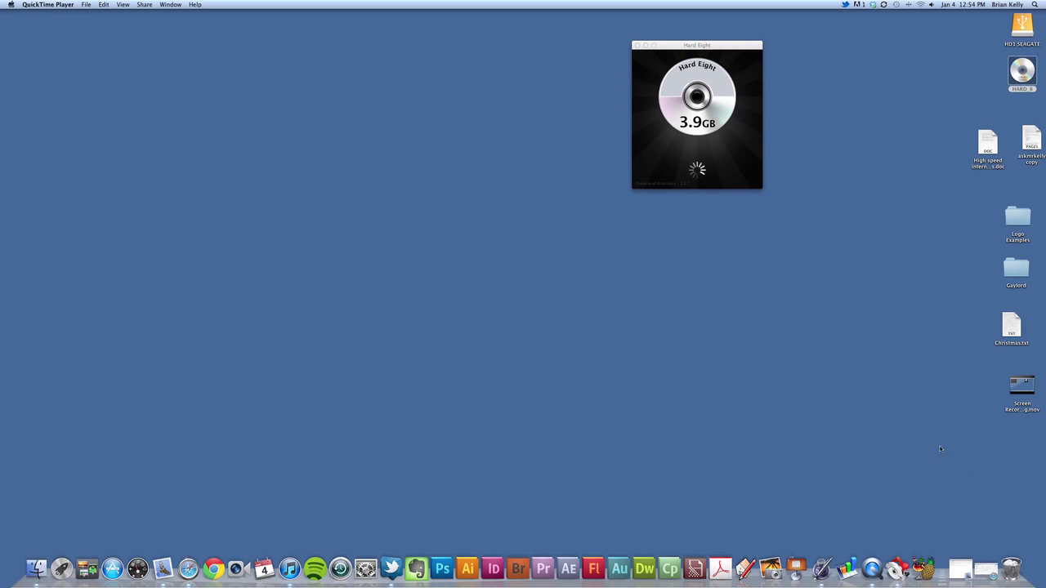